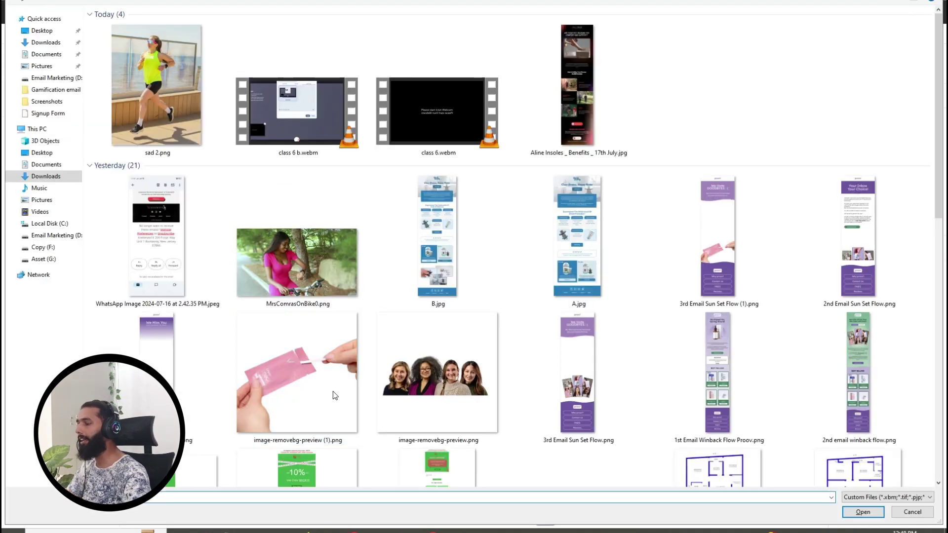
Step: Open sad 2.png from the Desktop and place it on the Figma canvas
click(41, 31)
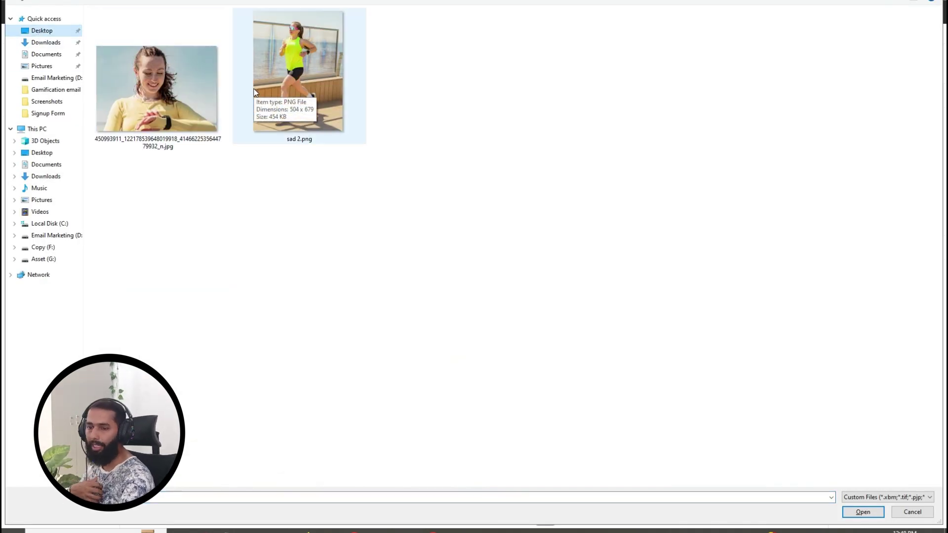
click(279, 123)
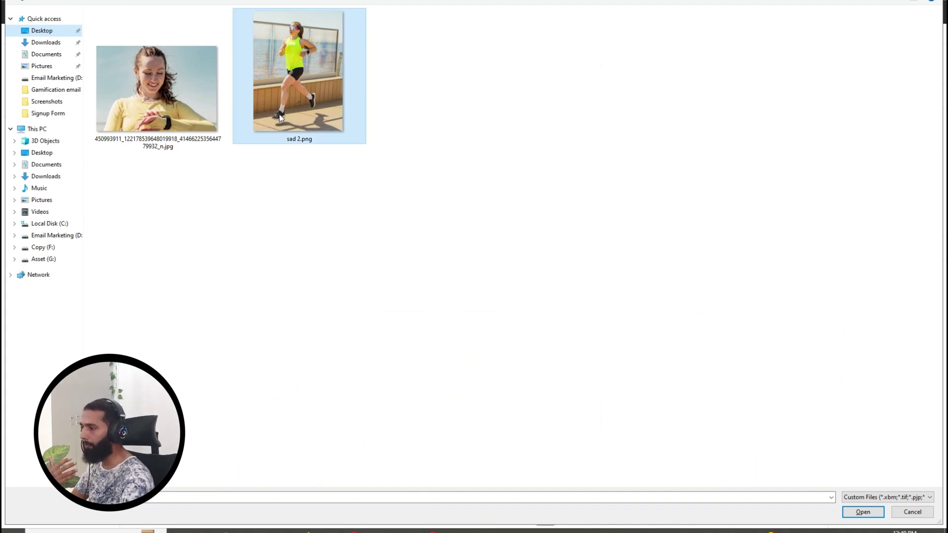
click(863, 512)
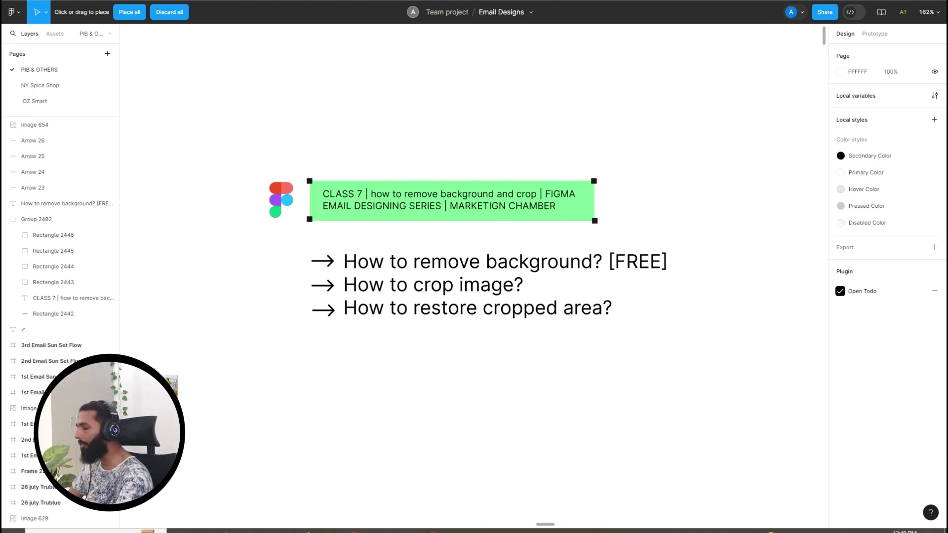
click(154, 373)
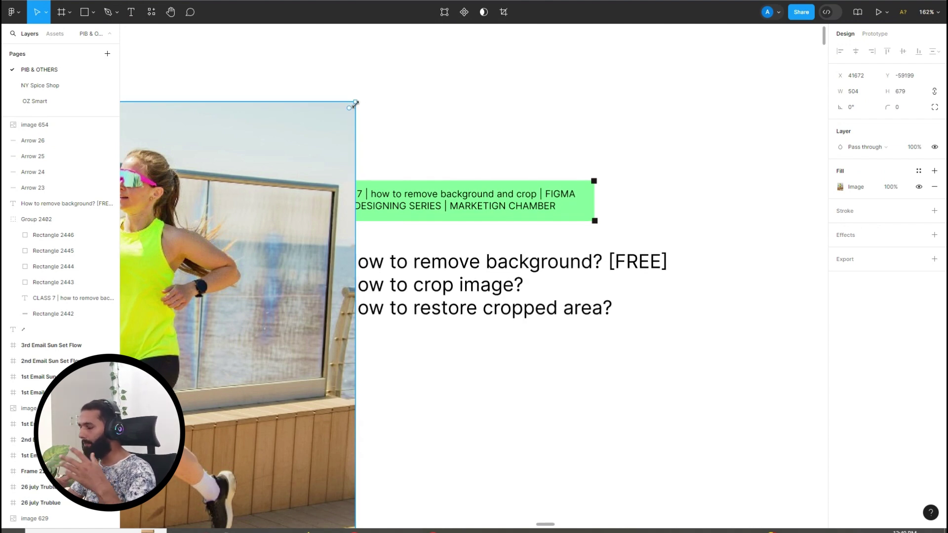
Step: Shrink the runner photo to 297 × 400 and position it below the three bullet questions
drag(355, 103, 534, 401)
scroll(563, 350, down, 5)
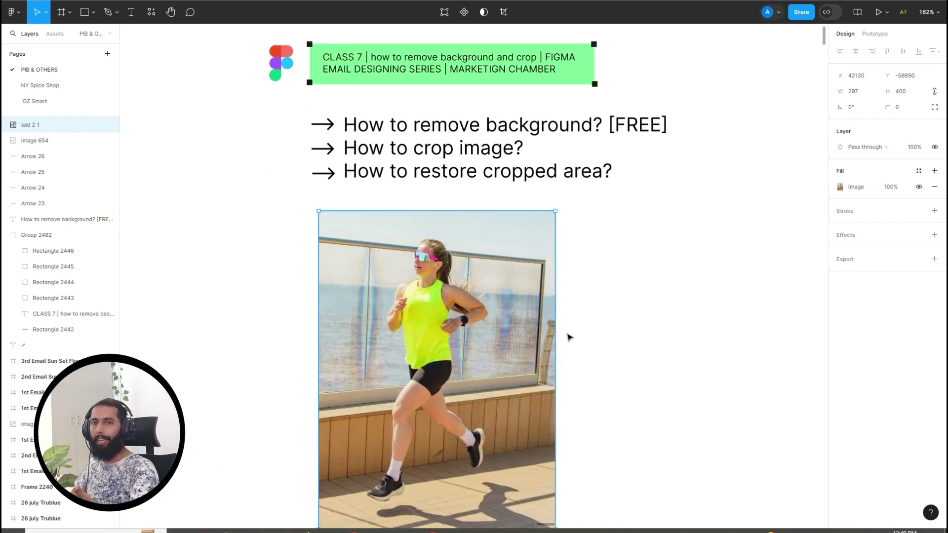
click(152, 12)
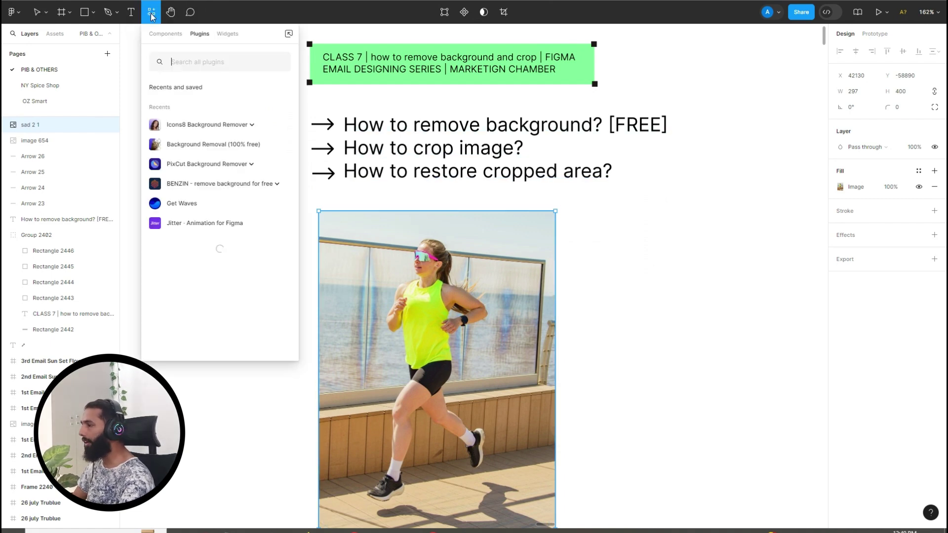
Step: Search plugins for 'remove' and run Icons8 Background Remover's Remove background on the runner photo
click(202, 61)
text(remove)
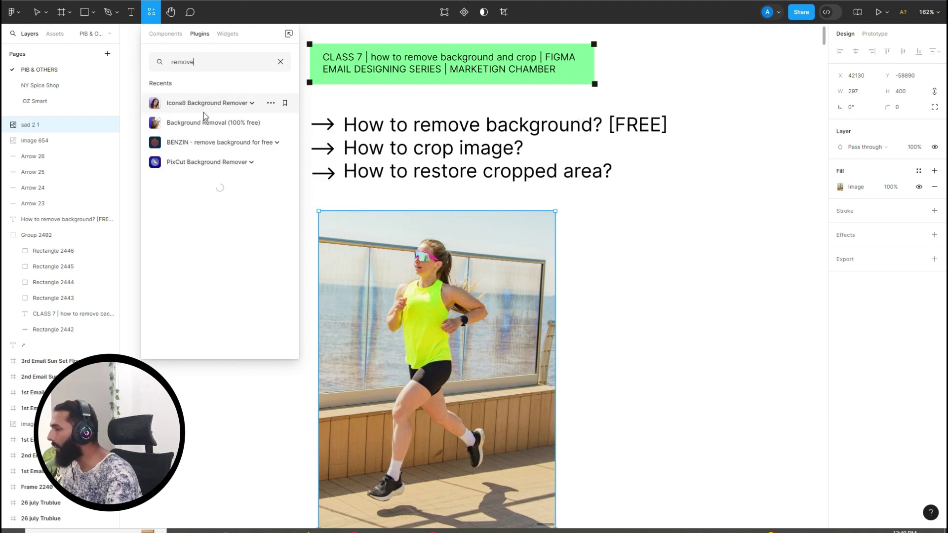
mouse_move(266, 111)
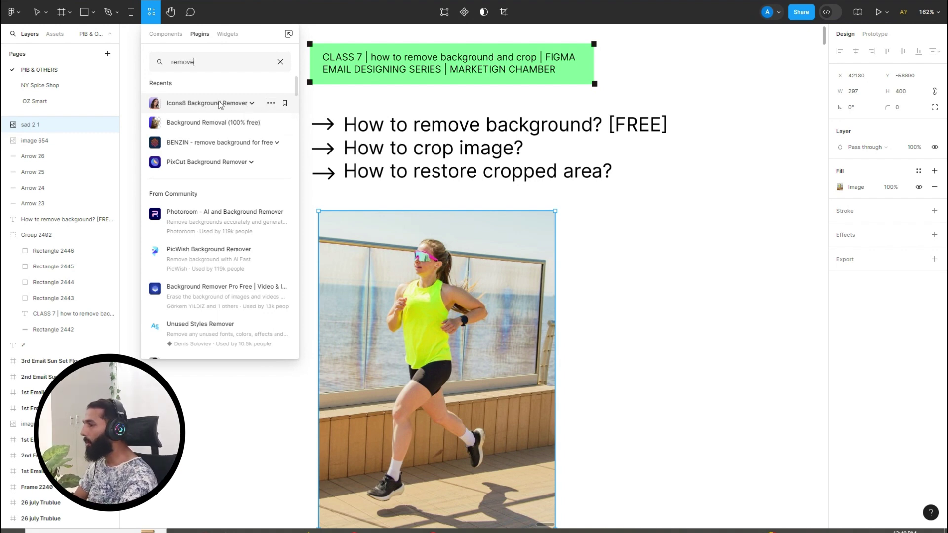
click(252, 105)
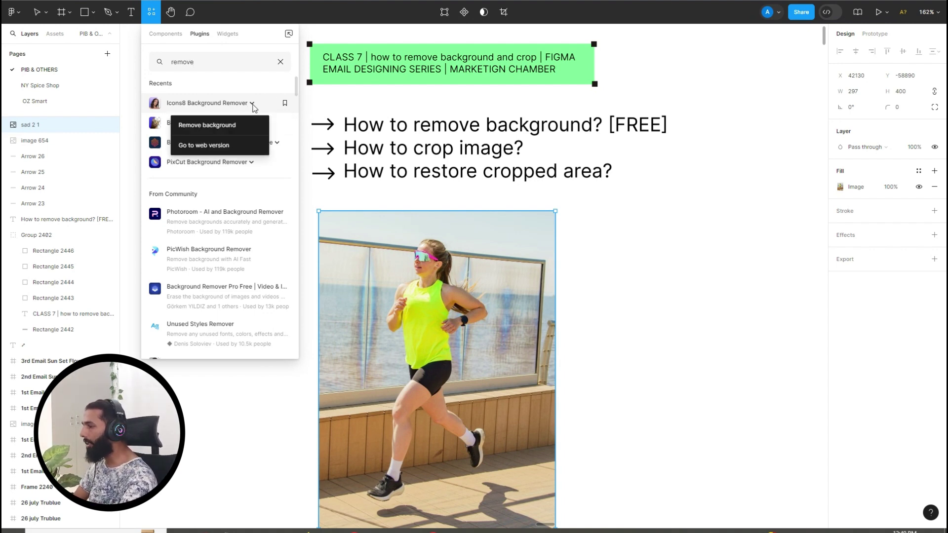
click(208, 126)
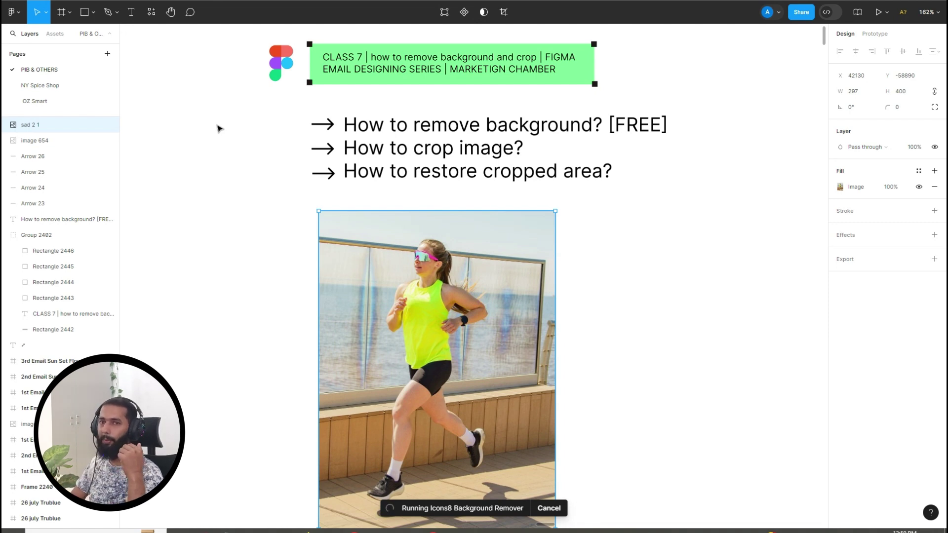
Step: Inspect the cut-out, then undo the background removal to bring back the seaside backdrop
scroll(259, 231, down, 1)
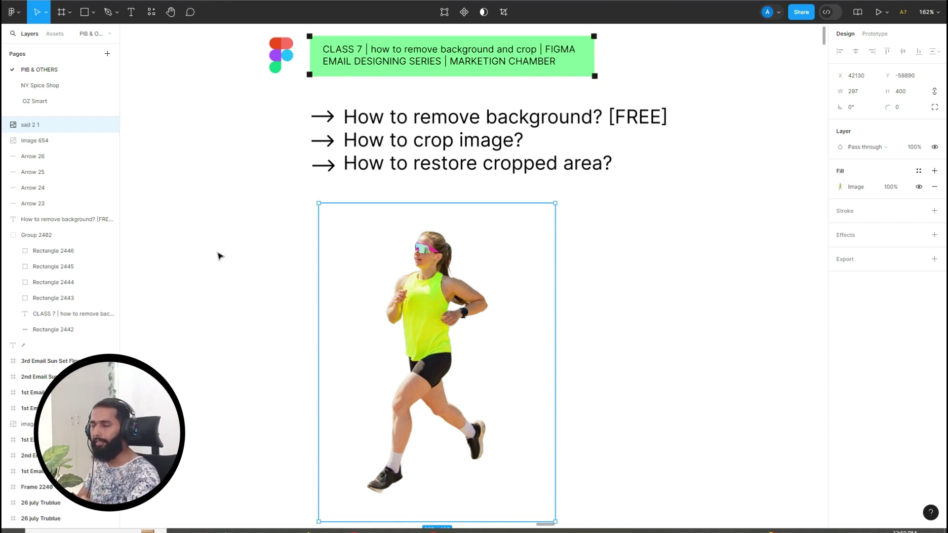
click(220, 256)
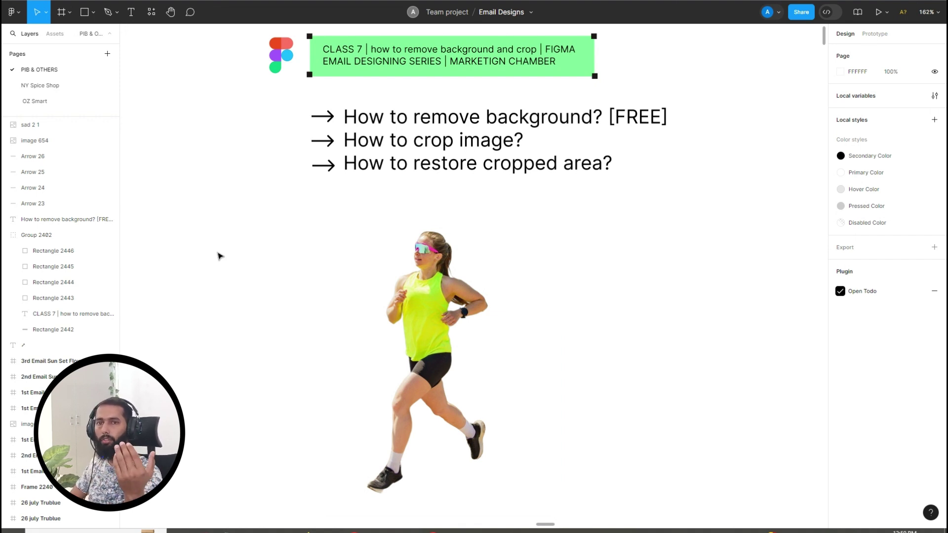
click(416, 216)
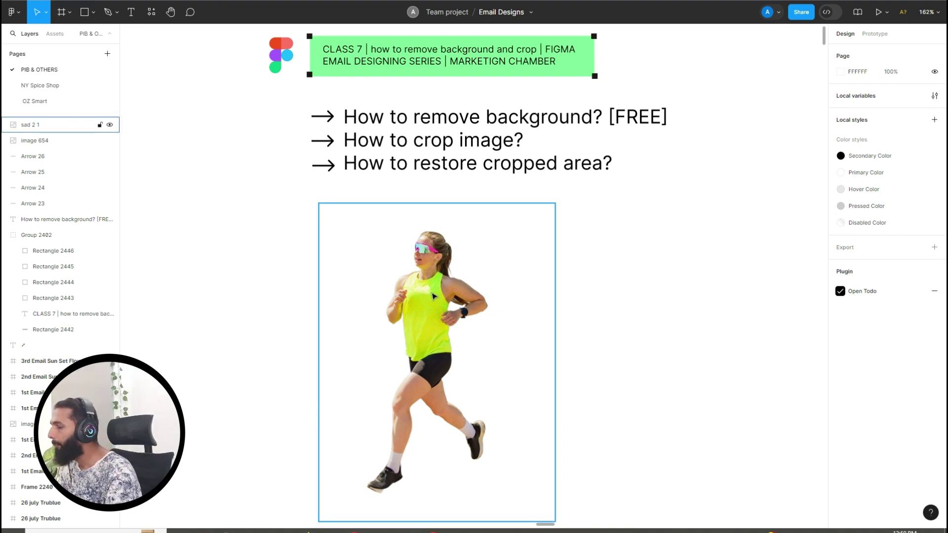
key(ctrl+z)
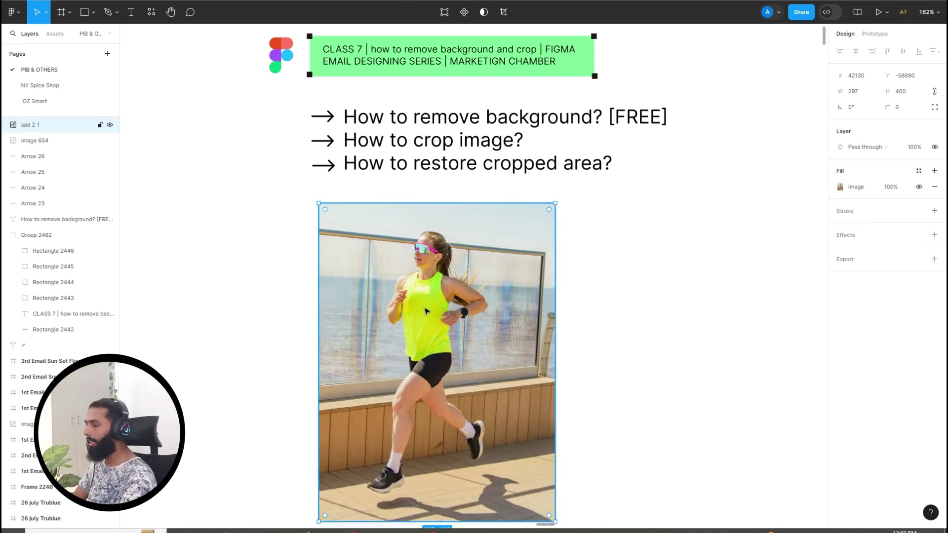
Step: Crop the runner photo from all four sides down to her torso, then undo back to the full 297 × 400
click(294, 292)
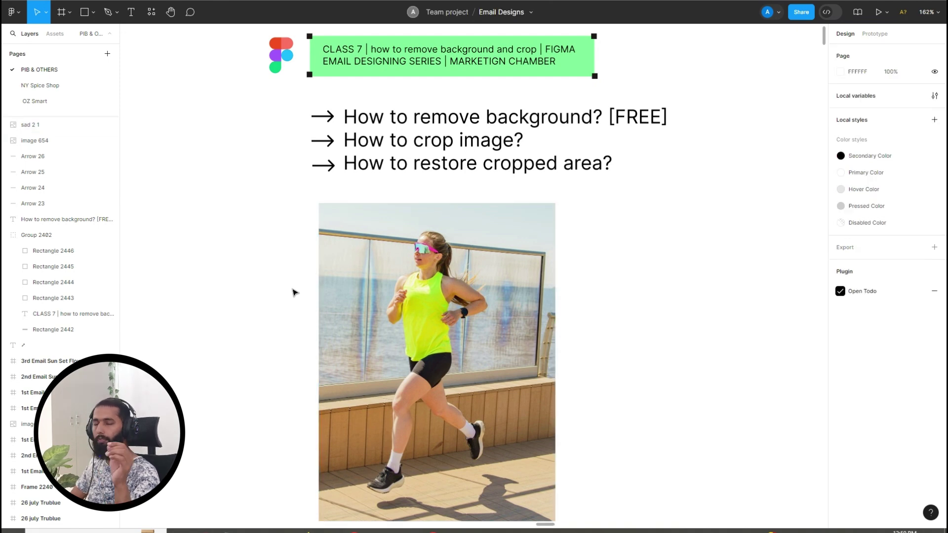
click(368, 326)
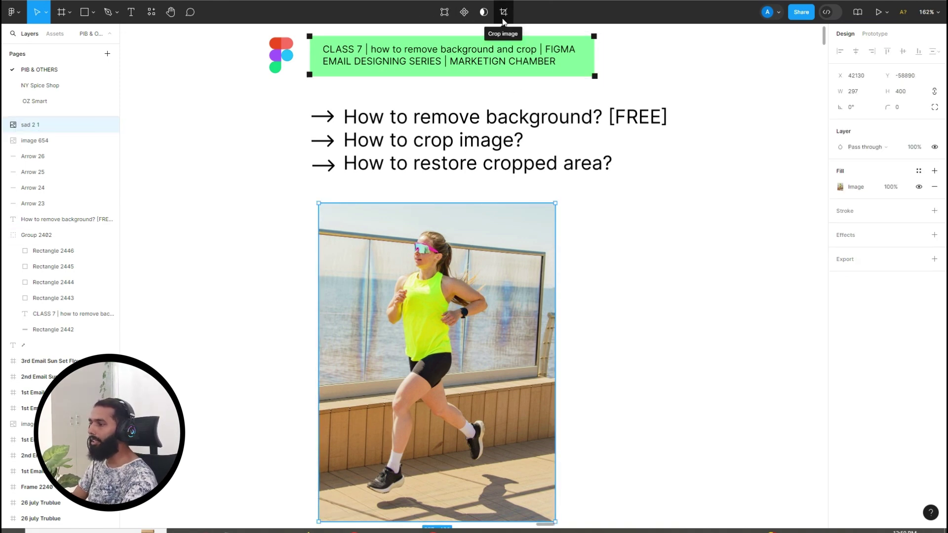
click(502, 21)
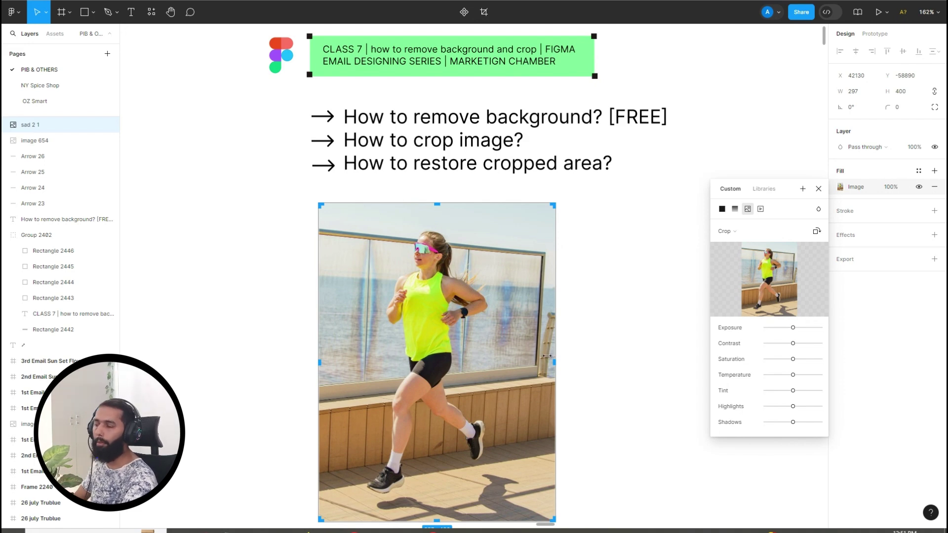
drag(555, 355, 454, 354)
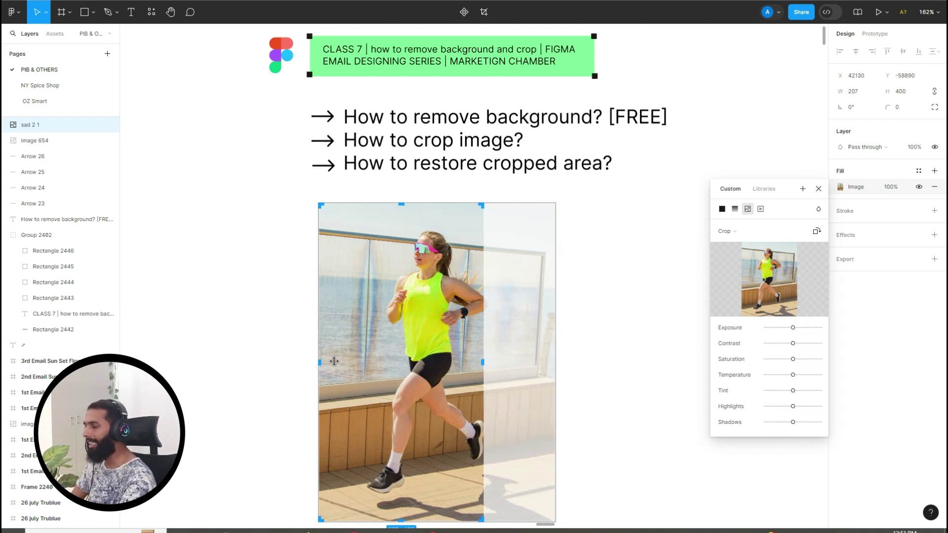
drag(320, 363, 381, 357)
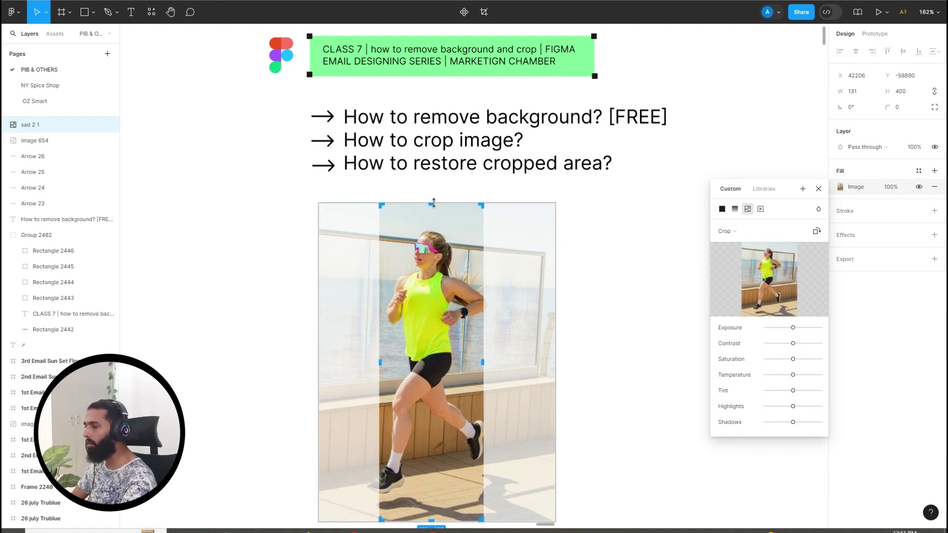
drag(434, 200, 432, 285)
scroll(439, 471, down, 1)
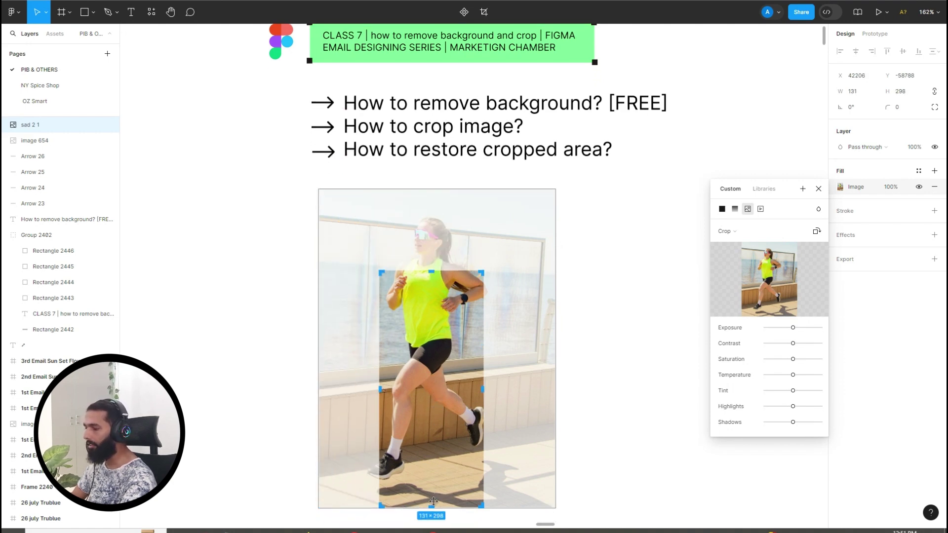
drag(431, 506, 432, 387)
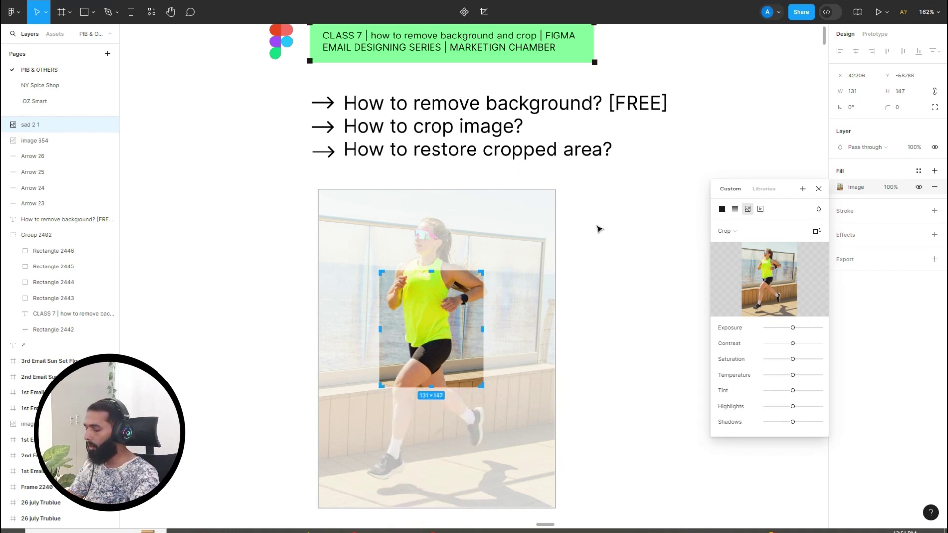
key(ctrl+z)
key(ctrl+z)
key(ctrl+z)
key(ctrl+z)
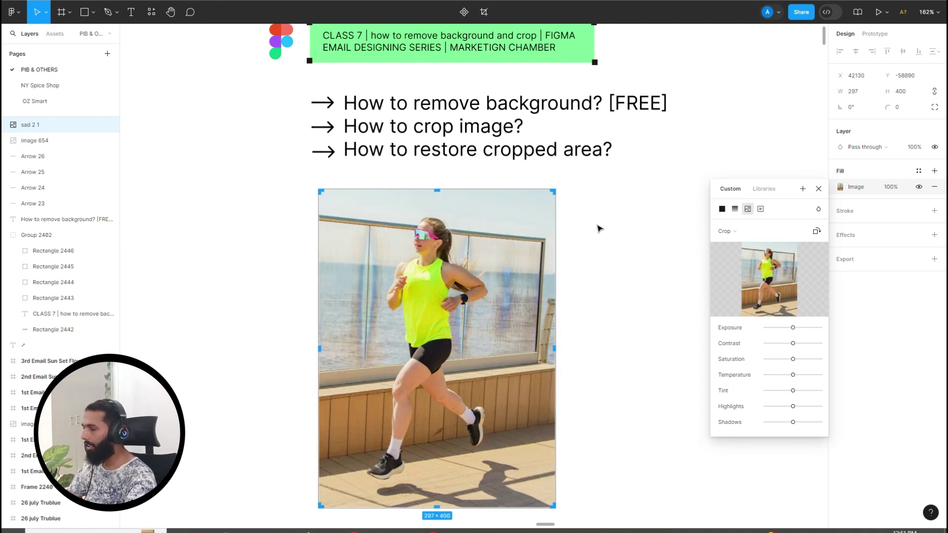
click(819, 189)
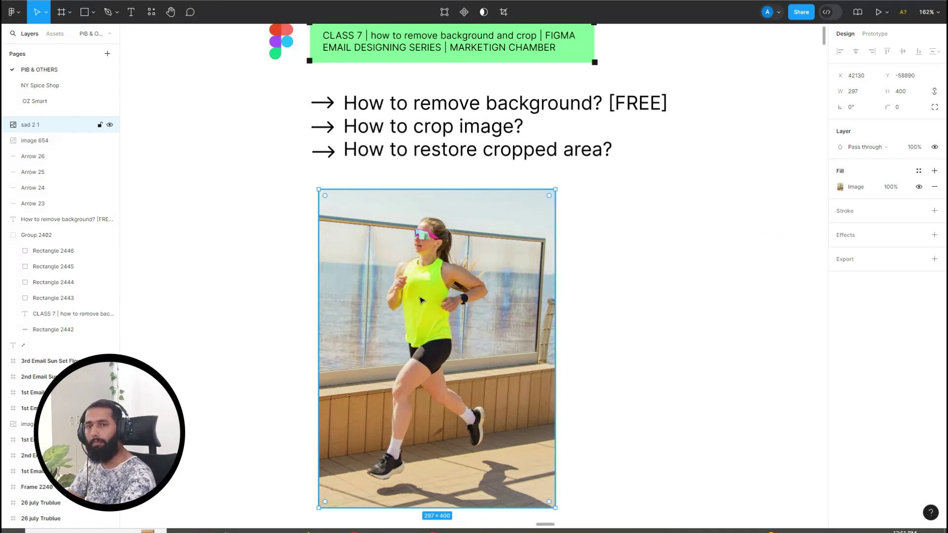
Step: Pull the photo's left, right, top and bottom edges inward to 120 × 304, shoulders to feet
drag(318, 299, 393, 301)
drag(556, 300, 486, 304)
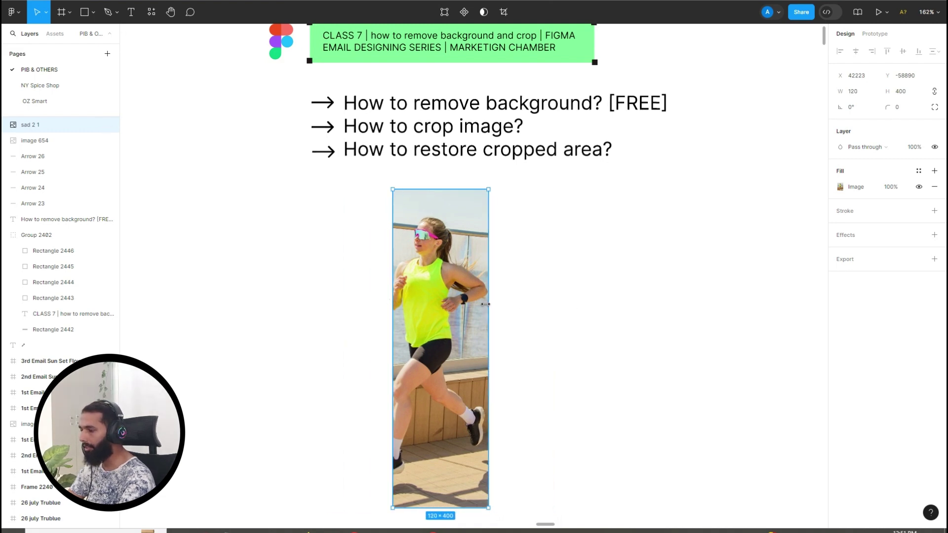
drag(427, 189, 428, 265)
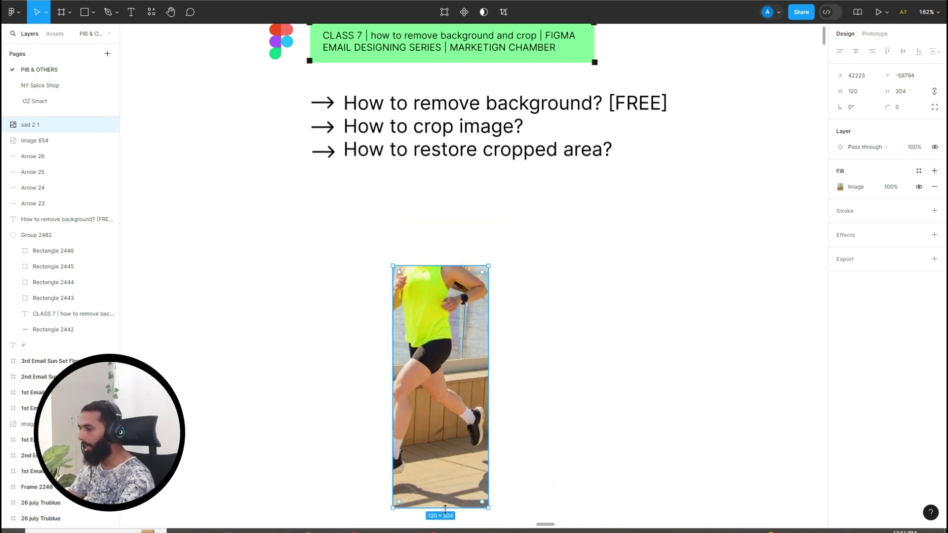
drag(444, 509, 447, 446)
click(616, 305)
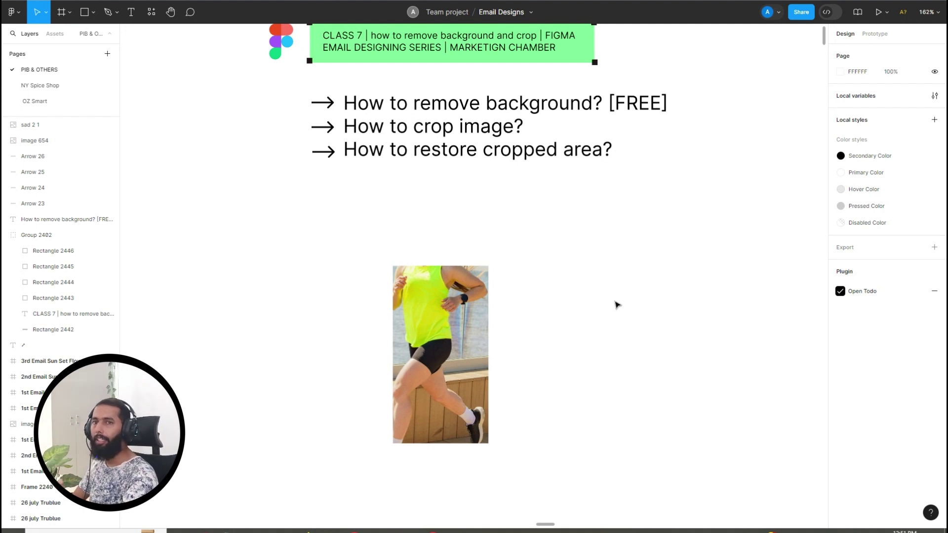
Step: Drag the photo's left, top, right and bottom edges back out to about 303 × 397
click(483, 302)
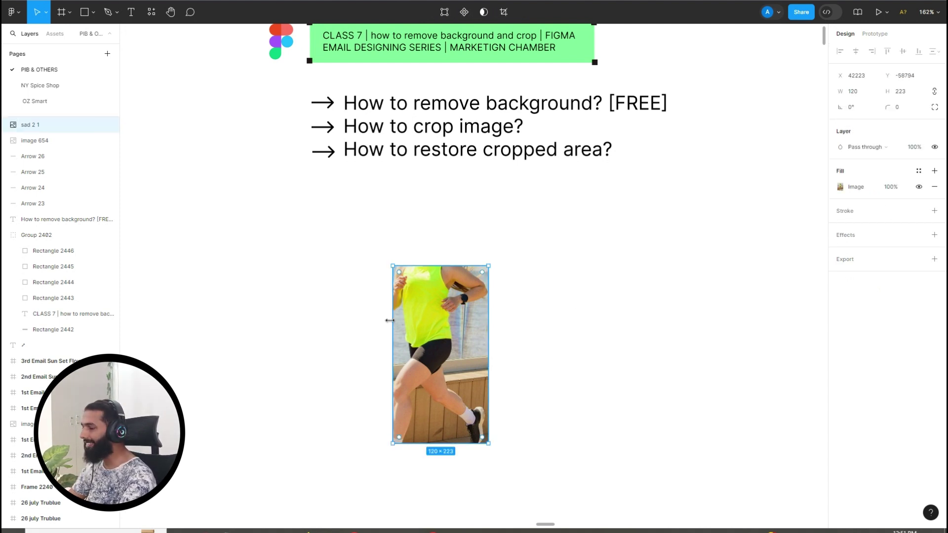
drag(389, 321, 317, 335)
drag(404, 264, 409, 200)
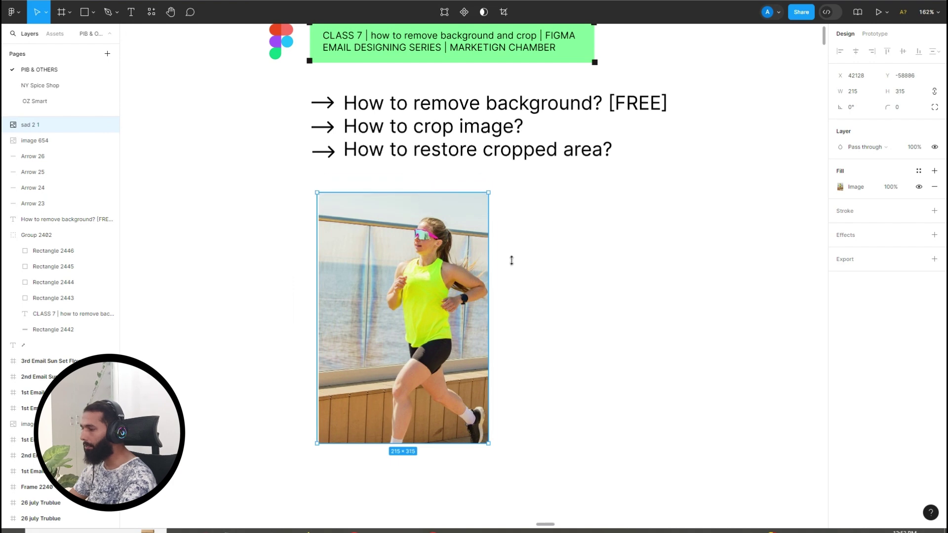
drag(489, 284, 559, 288)
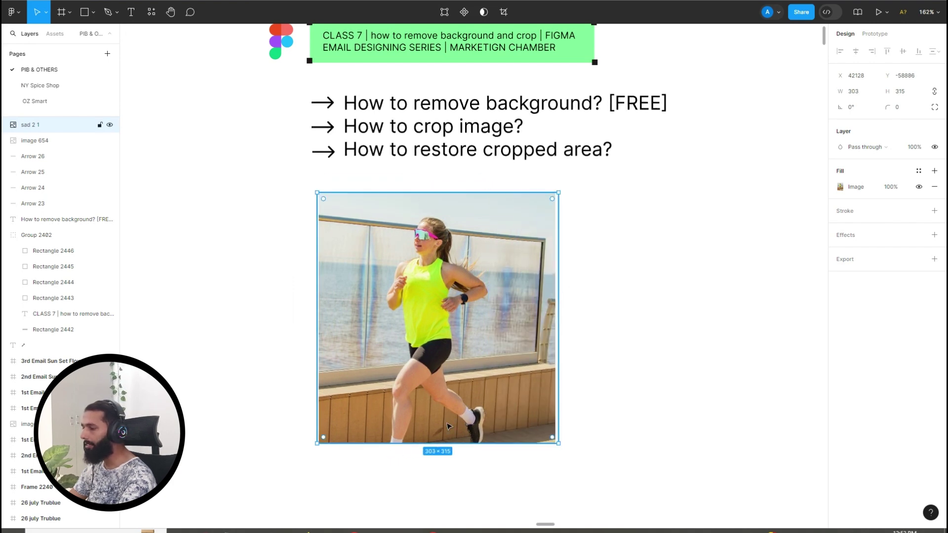
drag(444, 442, 451, 510)
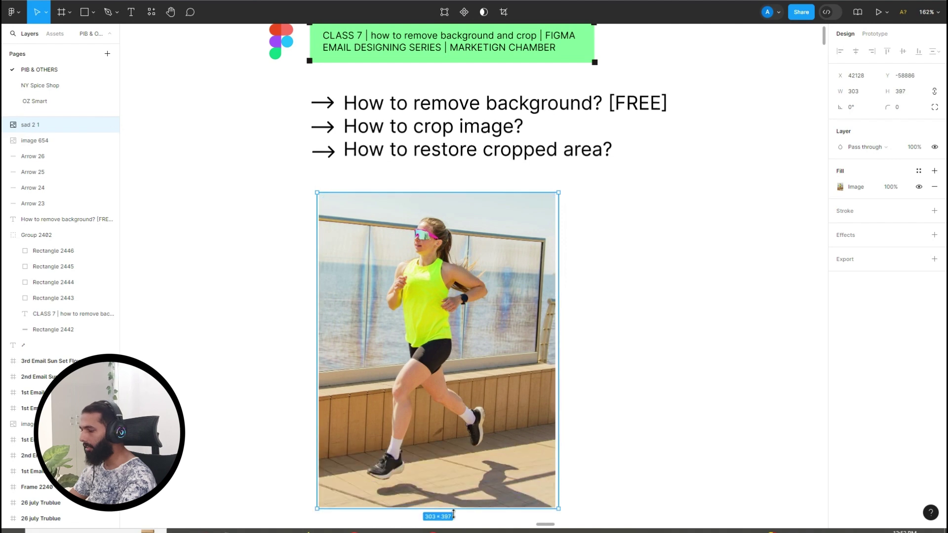
click(733, 339)
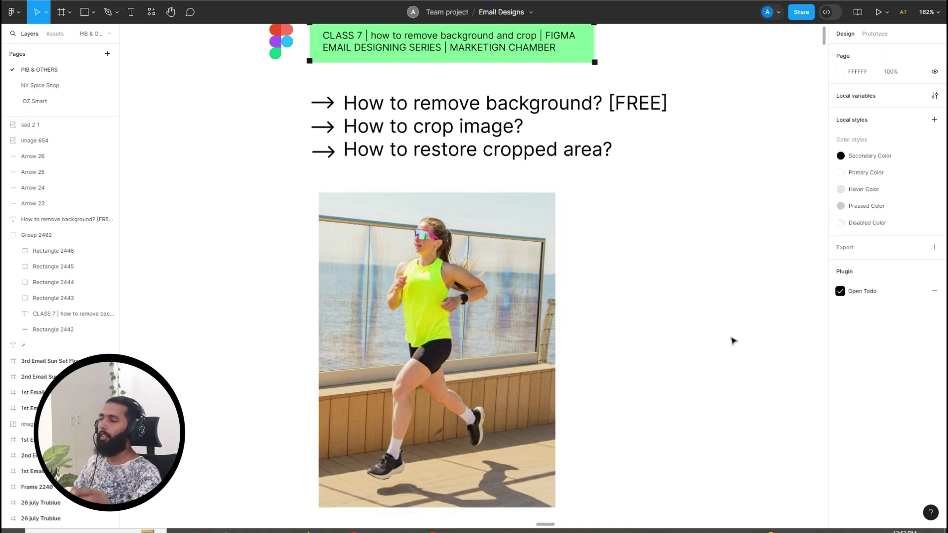